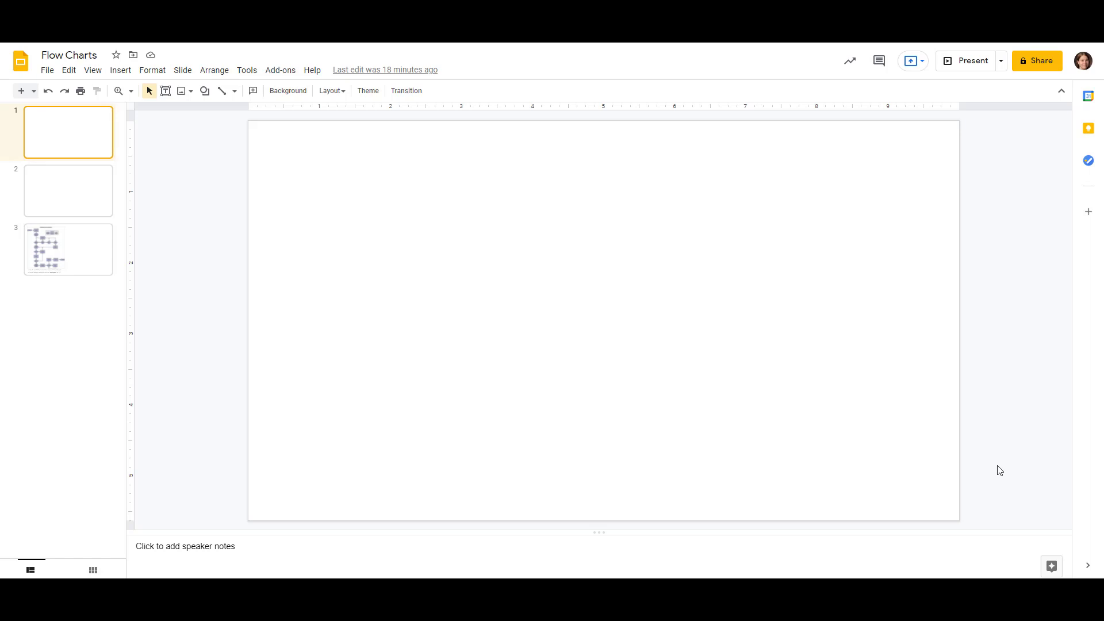
Bring up the Process diagram gallery from Insert > Diagram and set its step count to 5.
{"action": "left_click", "coordinate": [119, 70]}
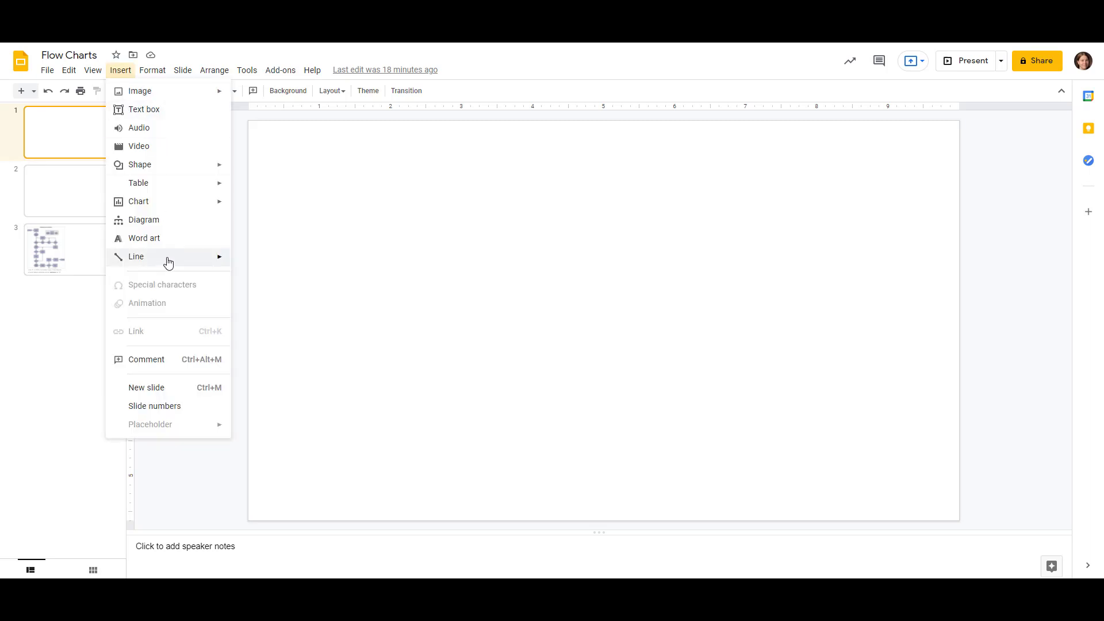
{"action": "left_click", "coordinate": [143, 219]}
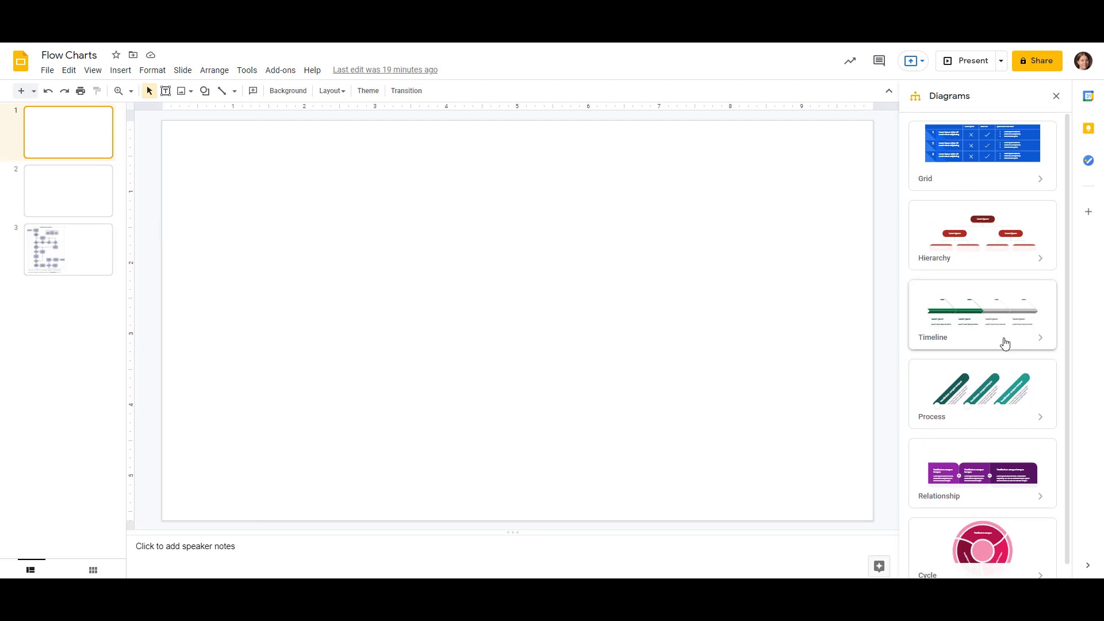
{"action": "left_click", "coordinate": [1040, 416]}
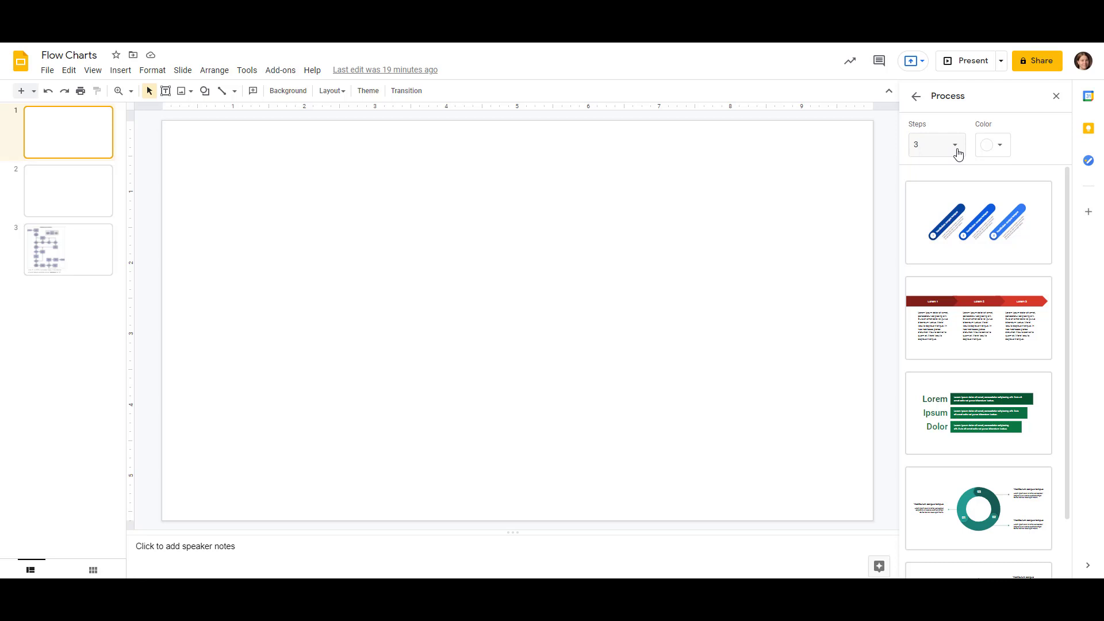
{"action": "left_click", "coordinate": [955, 147]}
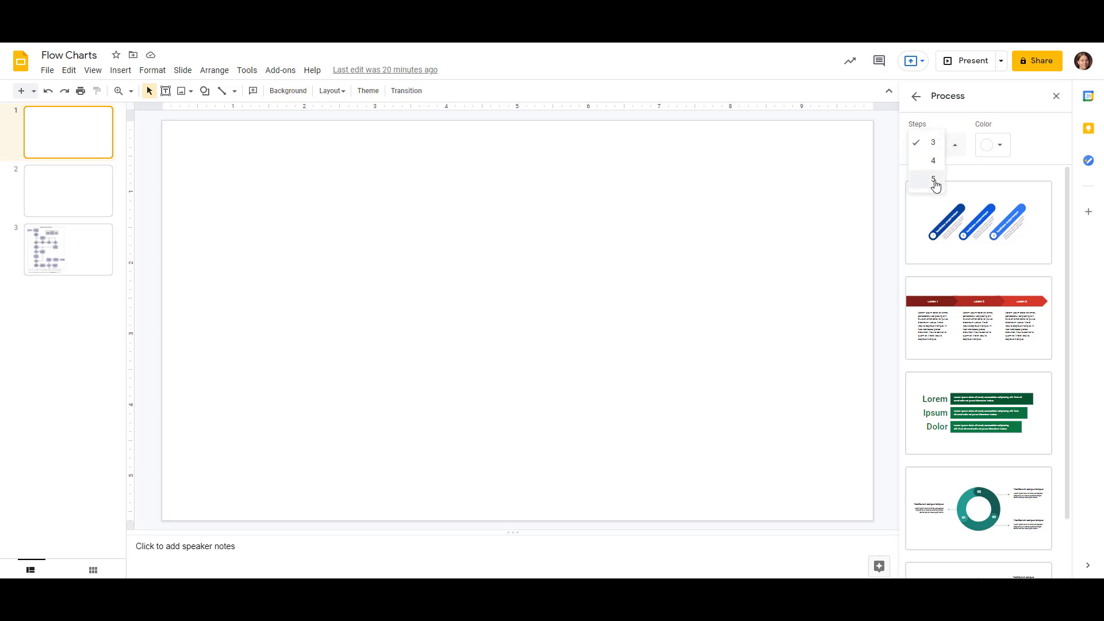
{"action": "left_click", "coordinate": [933, 181]}
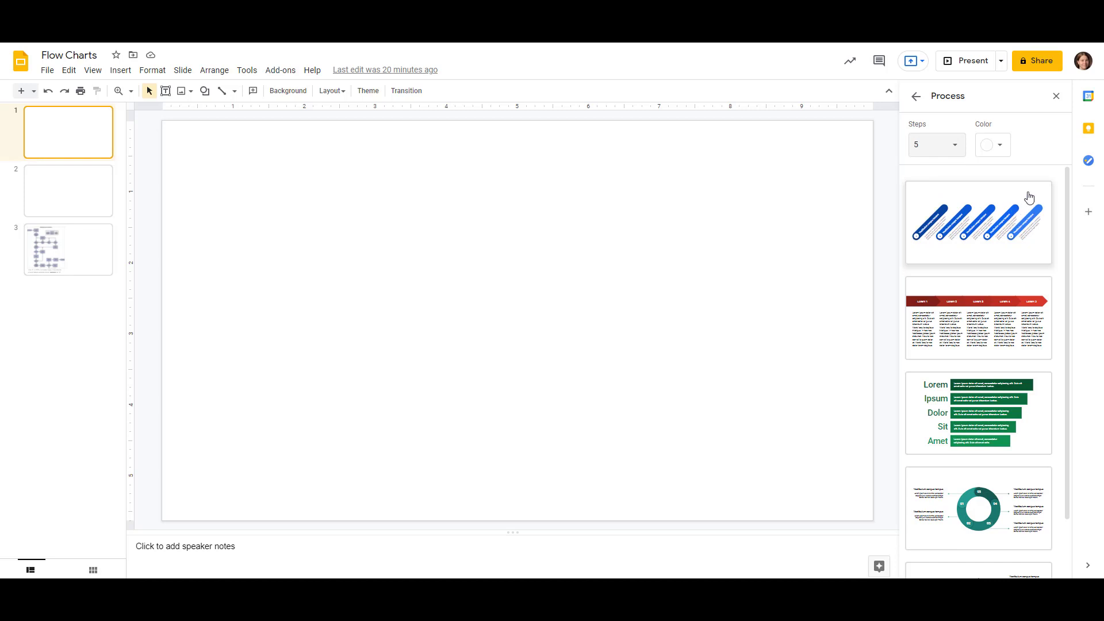
Insert the blue diagonal five-step template and fill in the pizza step titles and descriptions (Prepare dough through Bake).
{"action": "left_click", "coordinate": [1029, 199]}
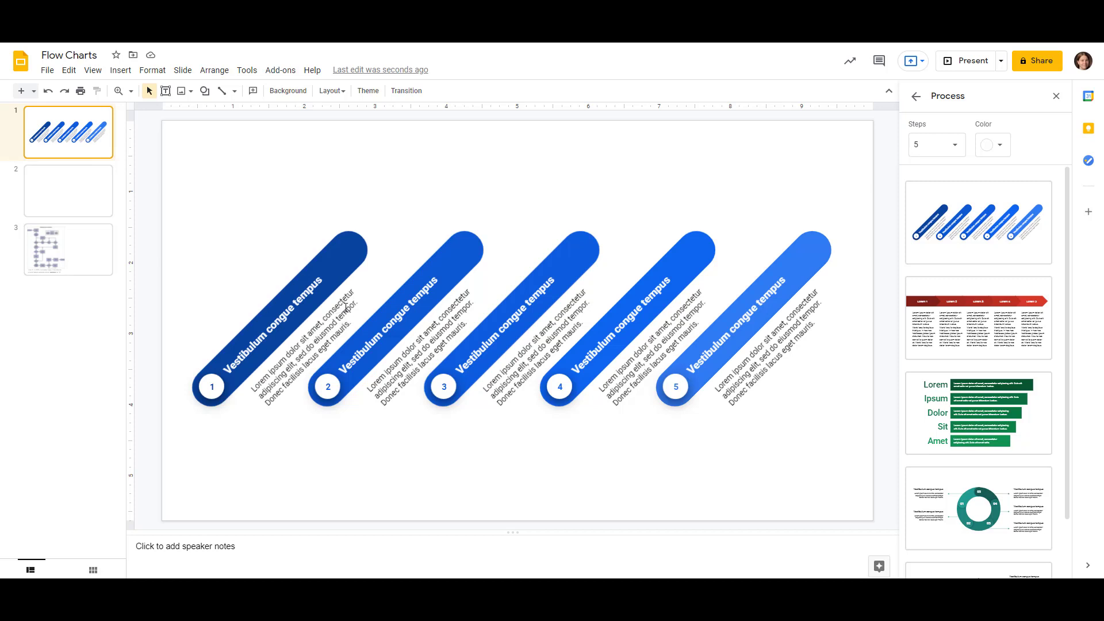
{"action": "left_click", "coordinate": [346, 307]}
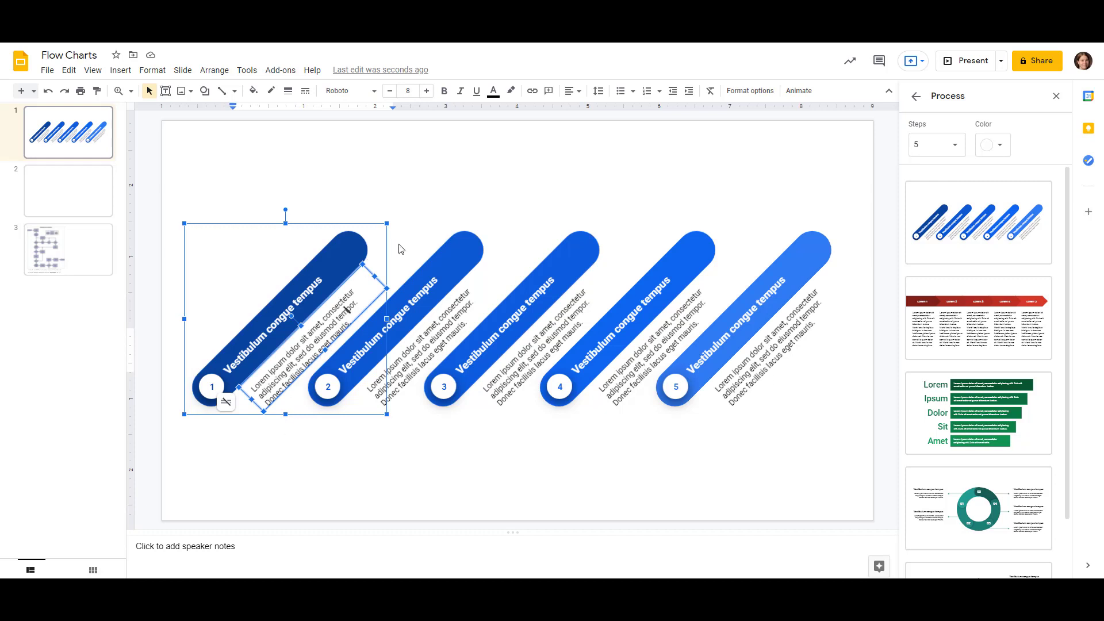
{"action": "left_click", "coordinate": [287, 441]}
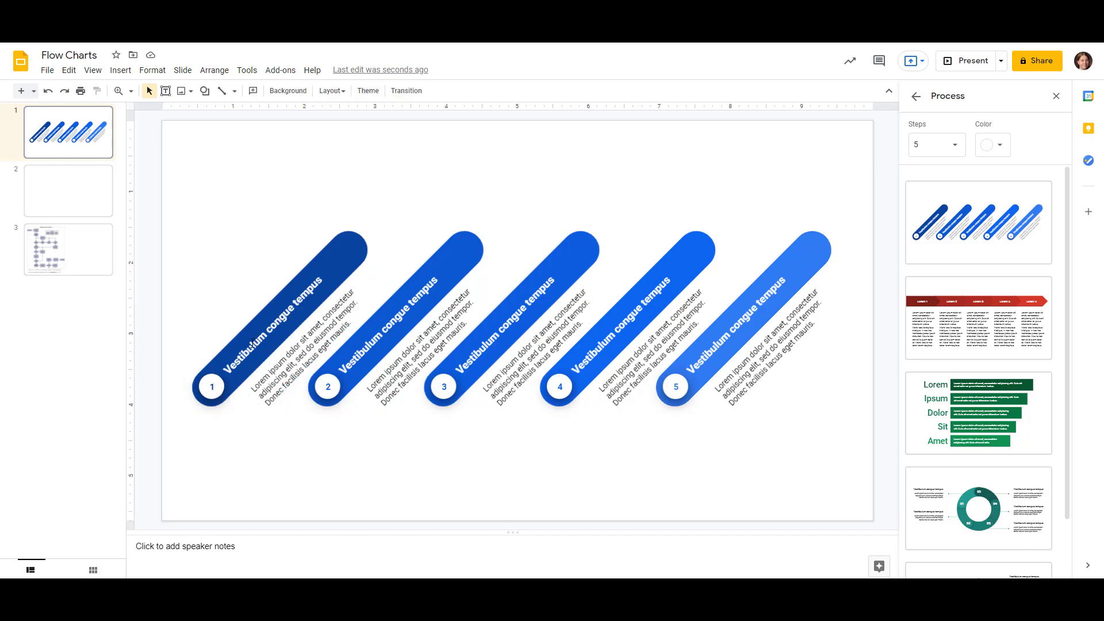
{"action": "left_click", "coordinate": [253, 343]}
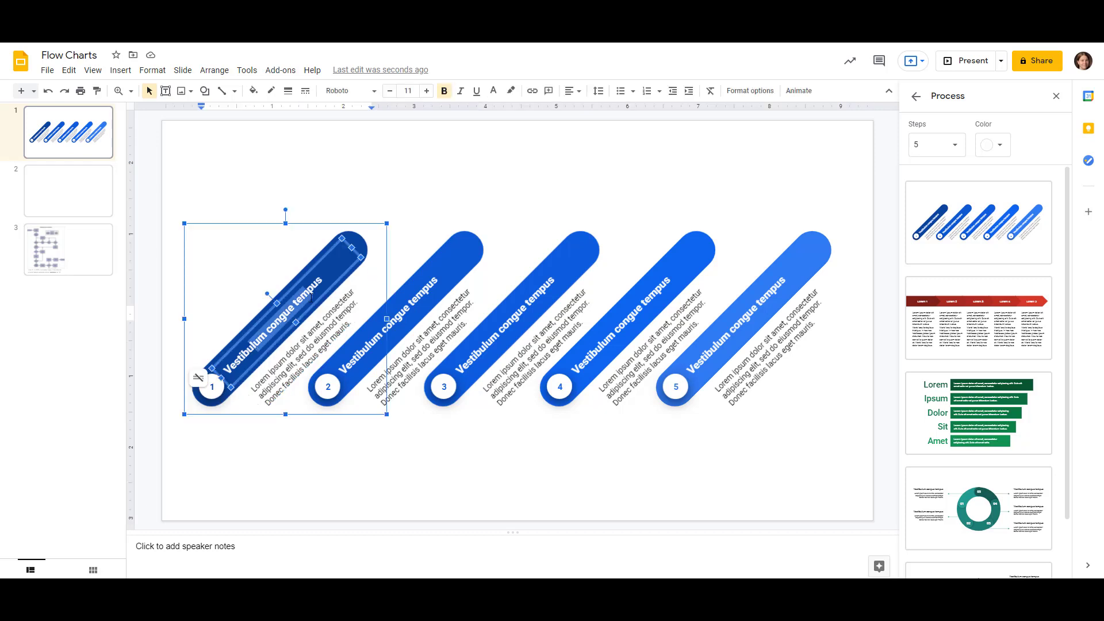
{"action": "left_click", "coordinate": [317, 336]}
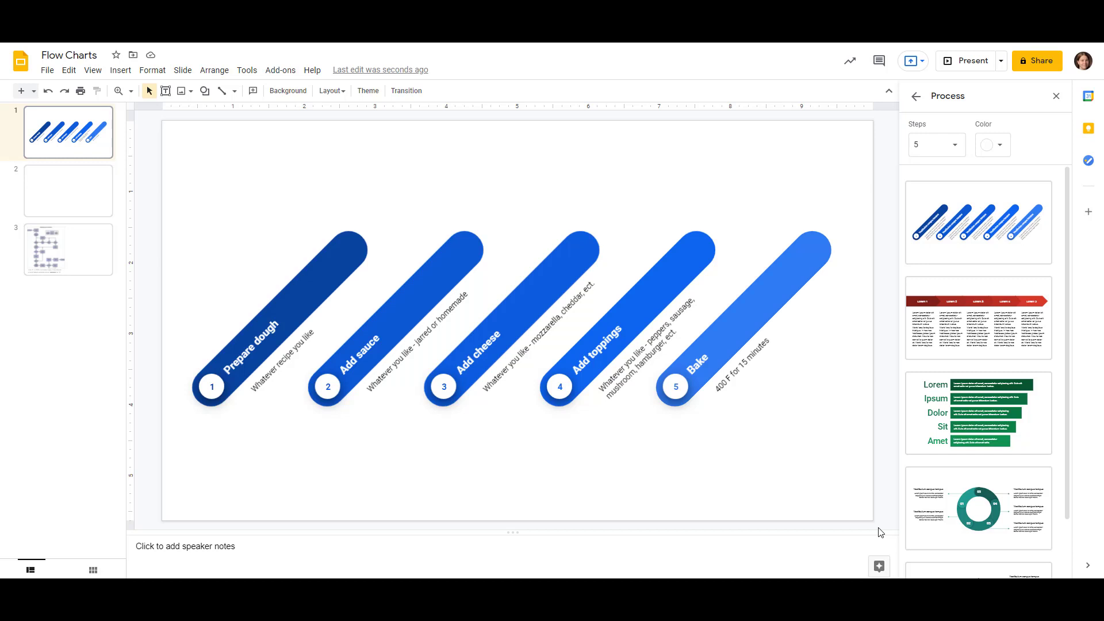
Move to the blank second slide and bring up the Cycle diagram gallery from Insert > Diagram.
{"action": "left_click", "coordinate": [879, 532]}
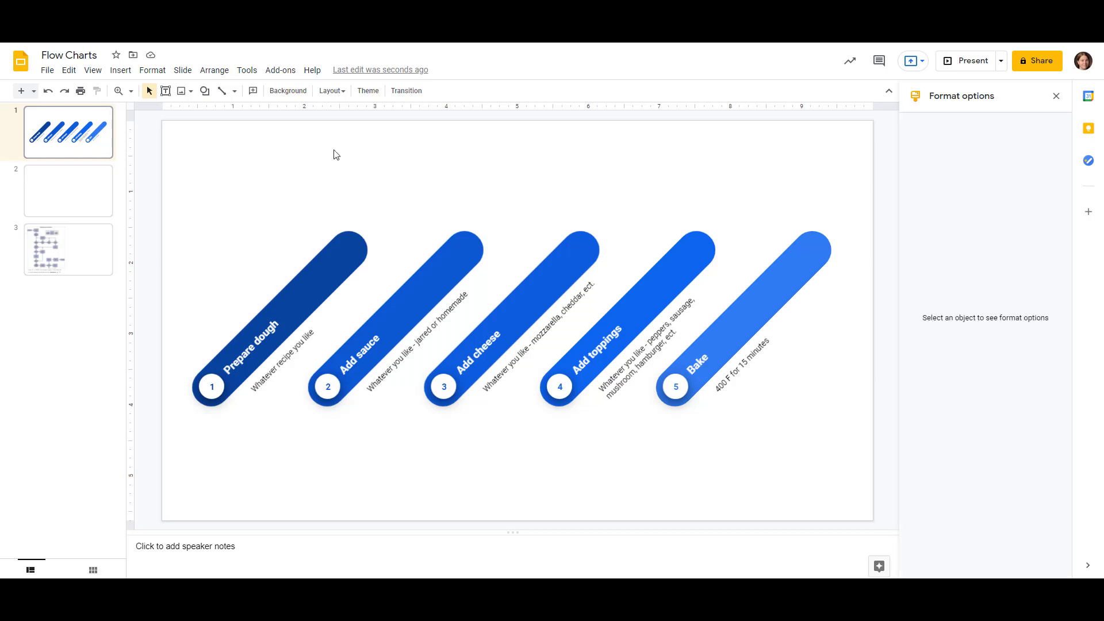
{"action": "left_click", "coordinate": [87, 205]}
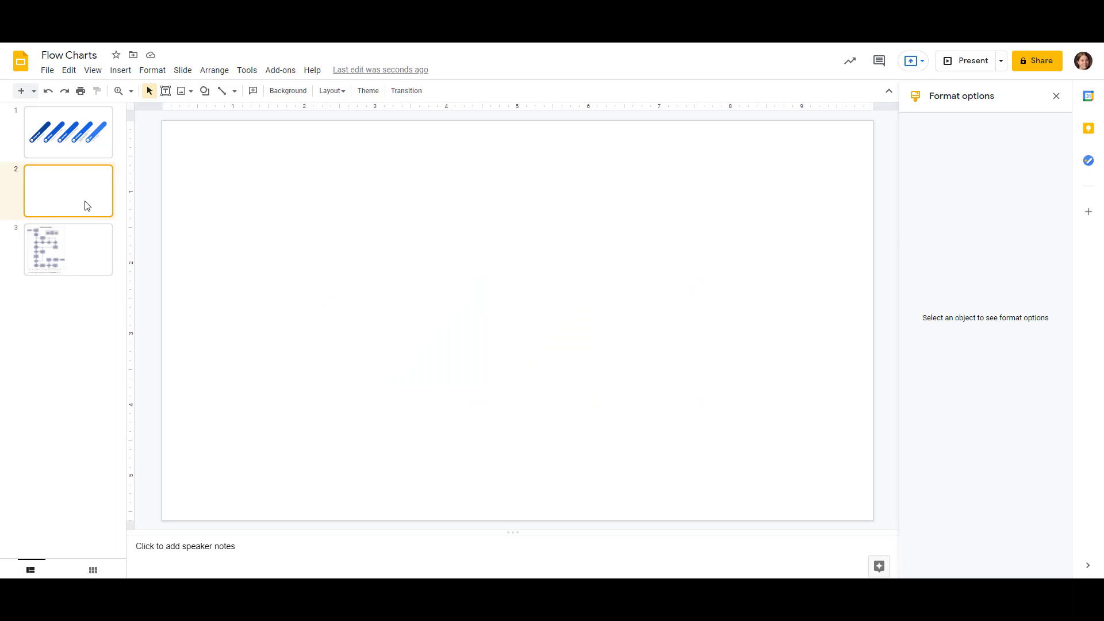
{"action": "left_click", "coordinate": [121, 70]}
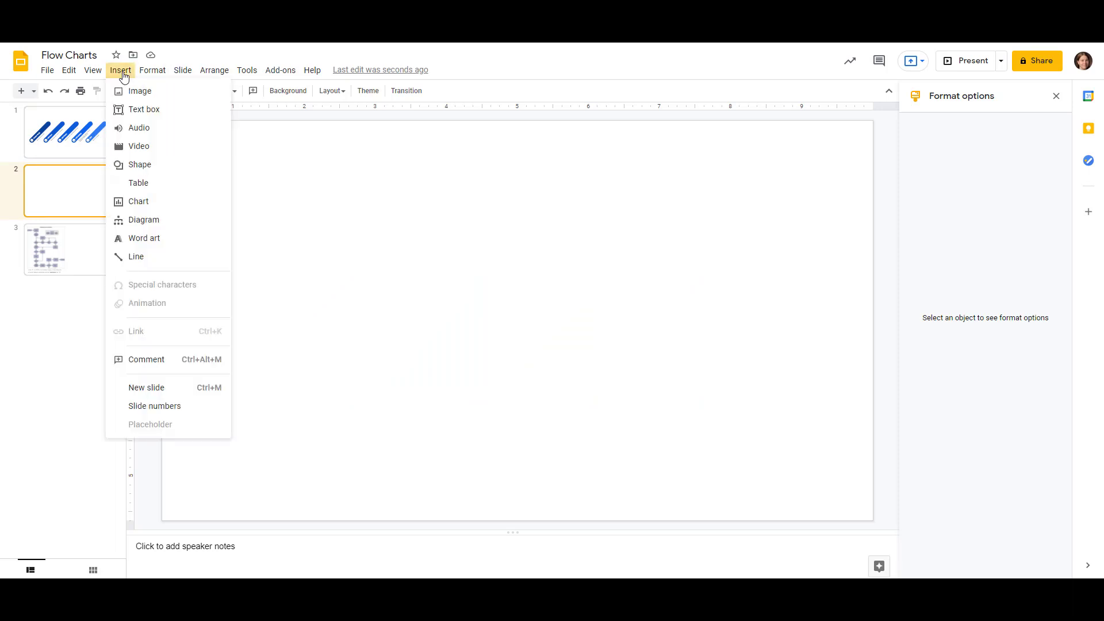
{"action": "left_click", "coordinate": [143, 220]}
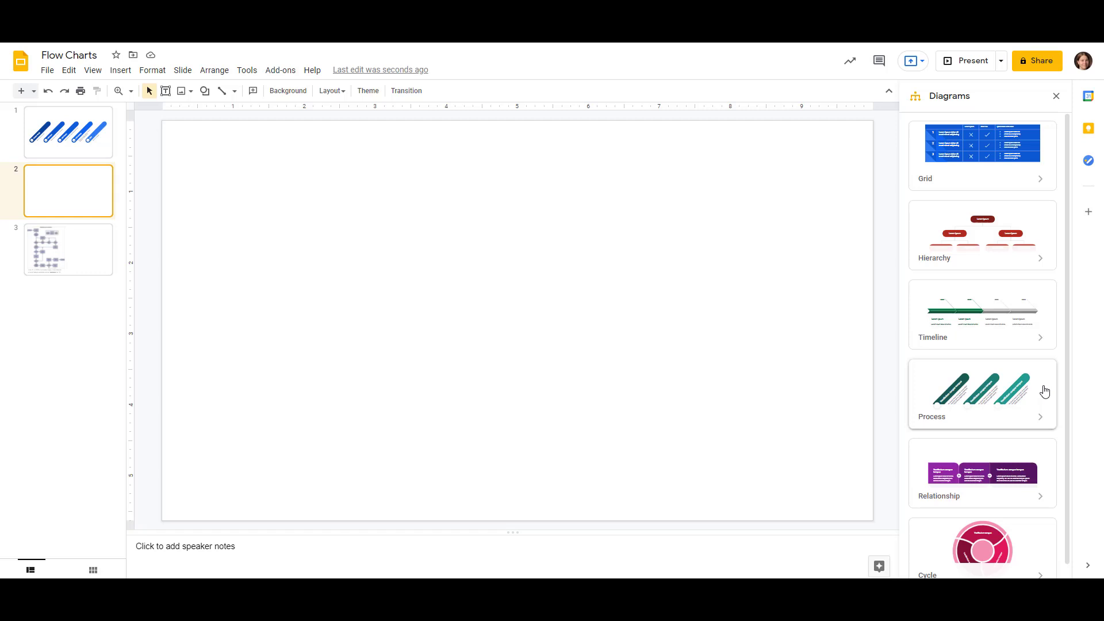
{"action": "scroll", "coordinate": [1044, 393], "scroll_direction": "down", "scroll_amount": 1}
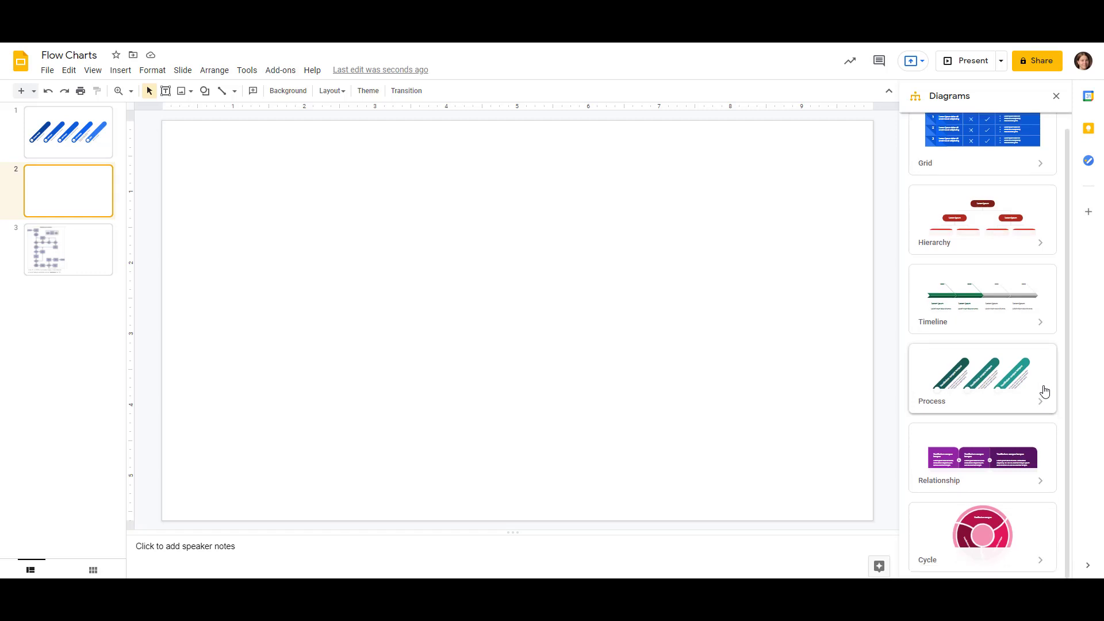
{"action": "left_click", "coordinate": [1039, 562]}
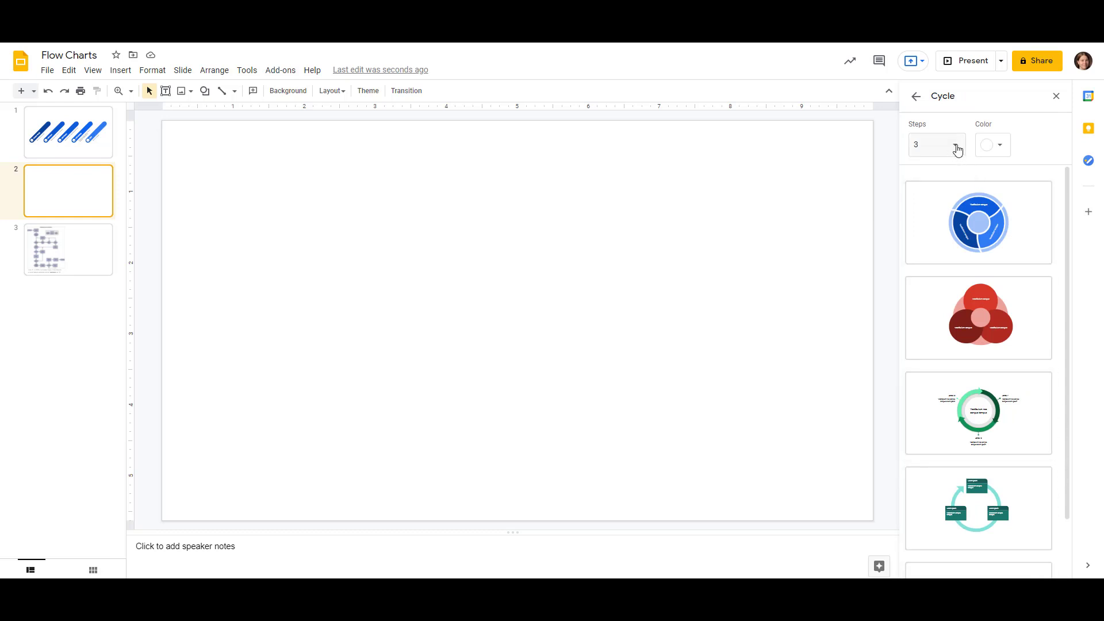
Set the cycle to 4 steps in green and insert the square four-step cycle template.
{"action": "left_click", "coordinate": [954, 146]}
{"action": "left_click", "coordinate": [932, 162]}
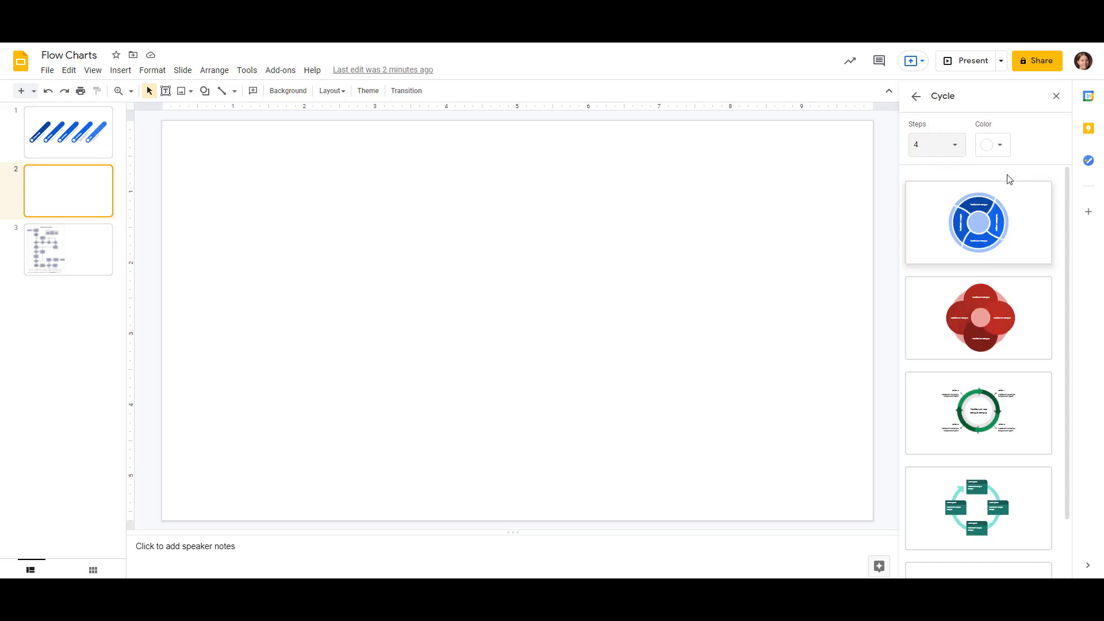
{"action": "left_click", "coordinate": [999, 147]}
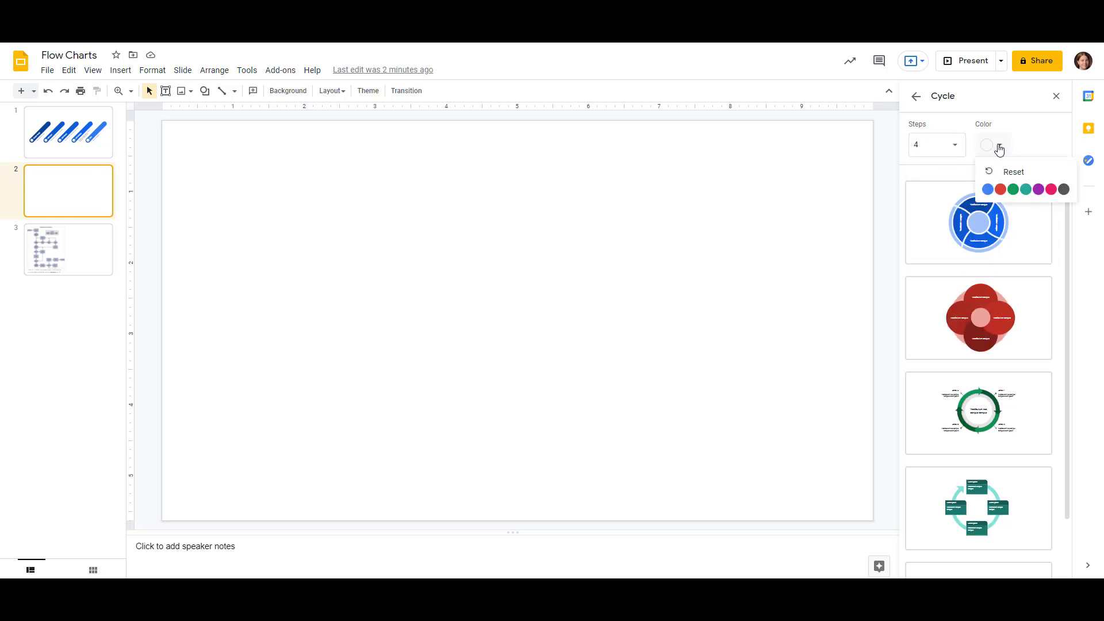
{"action": "left_click", "coordinate": [1013, 190]}
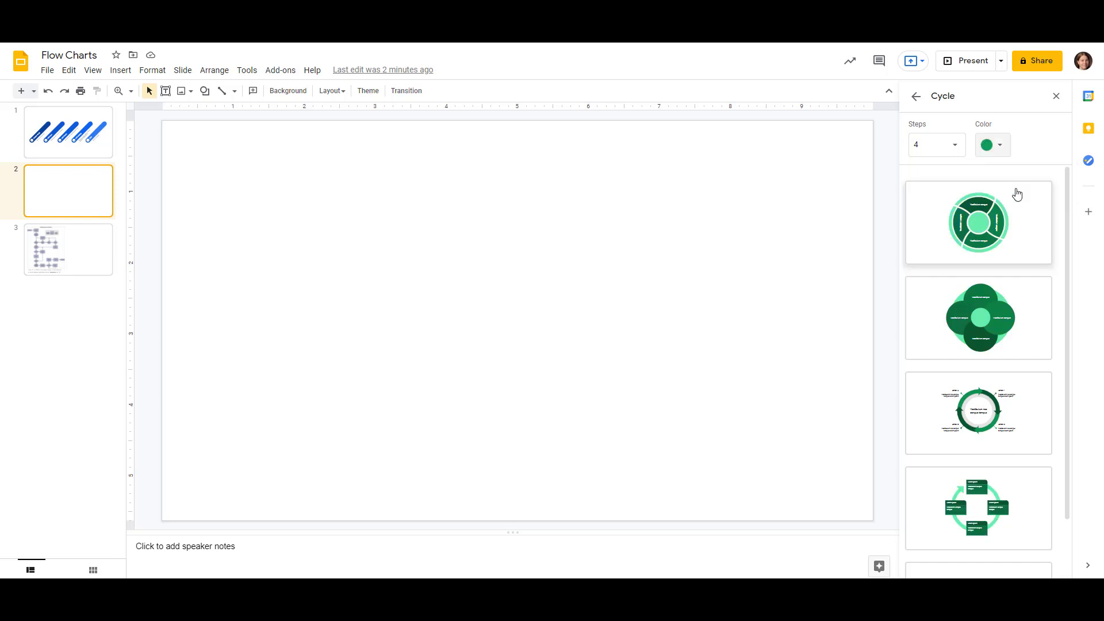
{"action": "scroll", "coordinate": [1052, 222], "scroll_direction": "down", "scroll_amount": 3}
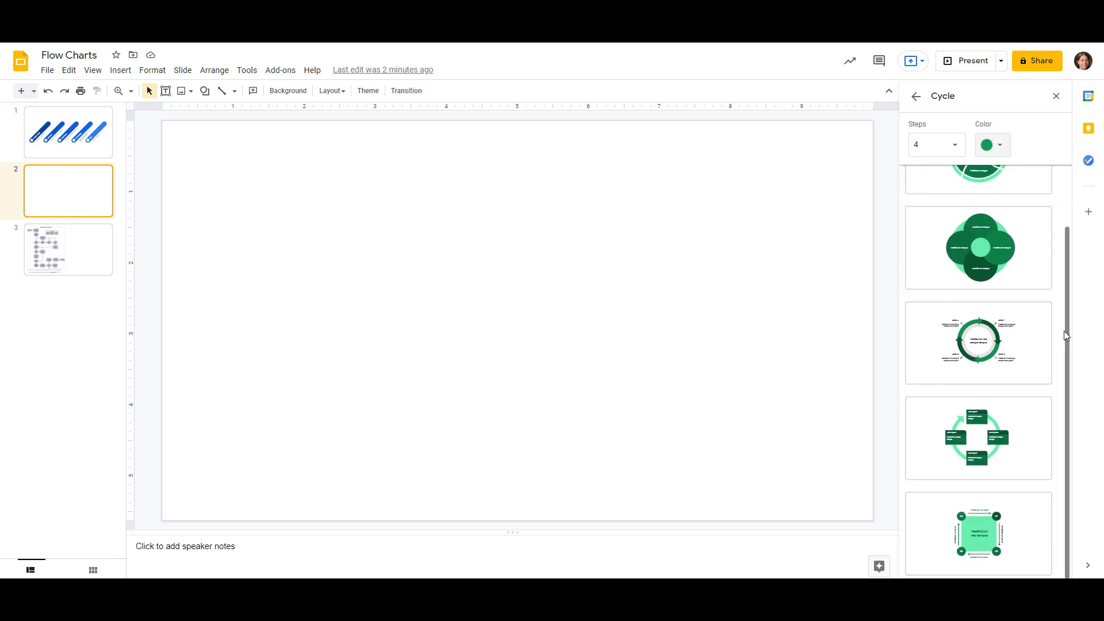
{"action": "left_click", "coordinate": [1036, 528]}
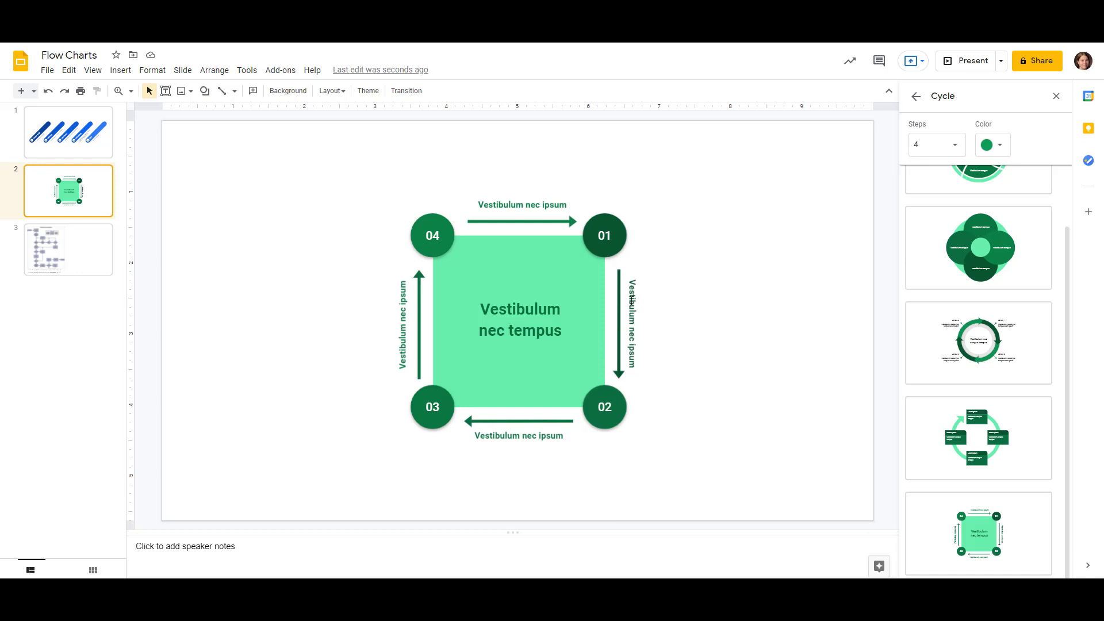
Label the cycle Decision Making Workflow with steps Question, Model, Analyze, Interpret and check the four step groups together.
{"action": "left_click", "coordinate": [631, 304]}
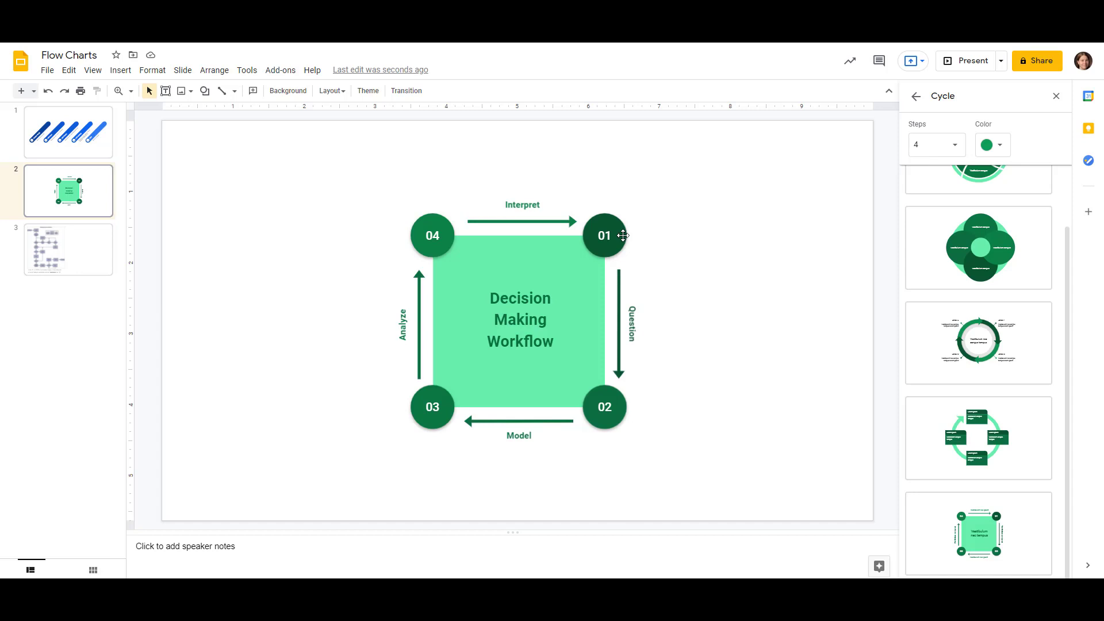
{"action": "left_click", "coordinate": [638, 327]}
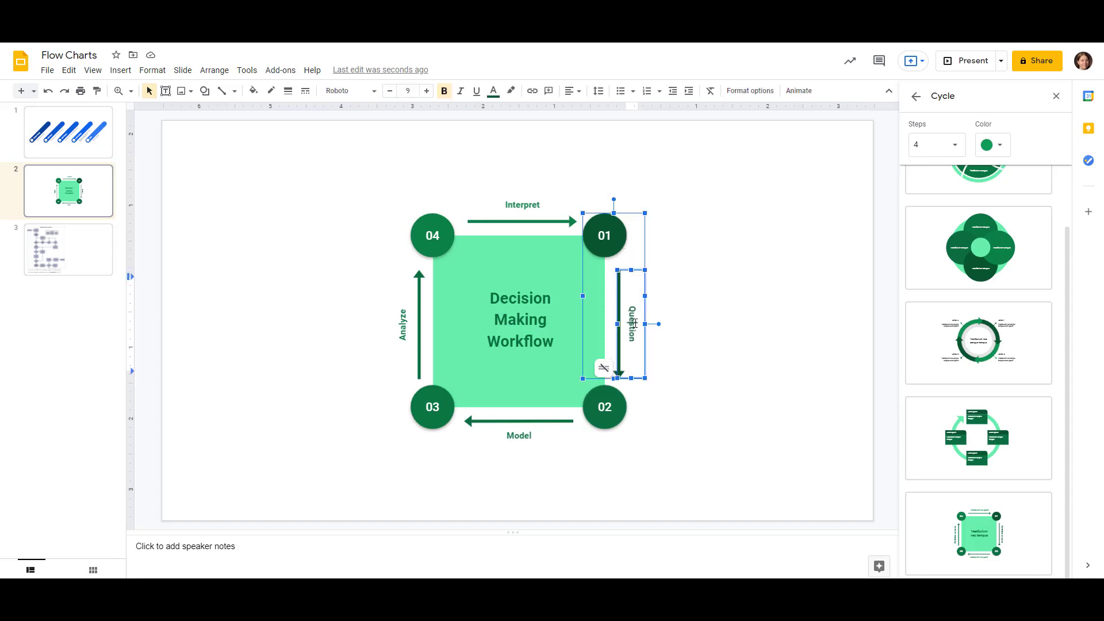
{"action": "left_click", "coordinate": [521, 437], "text": "shift"}
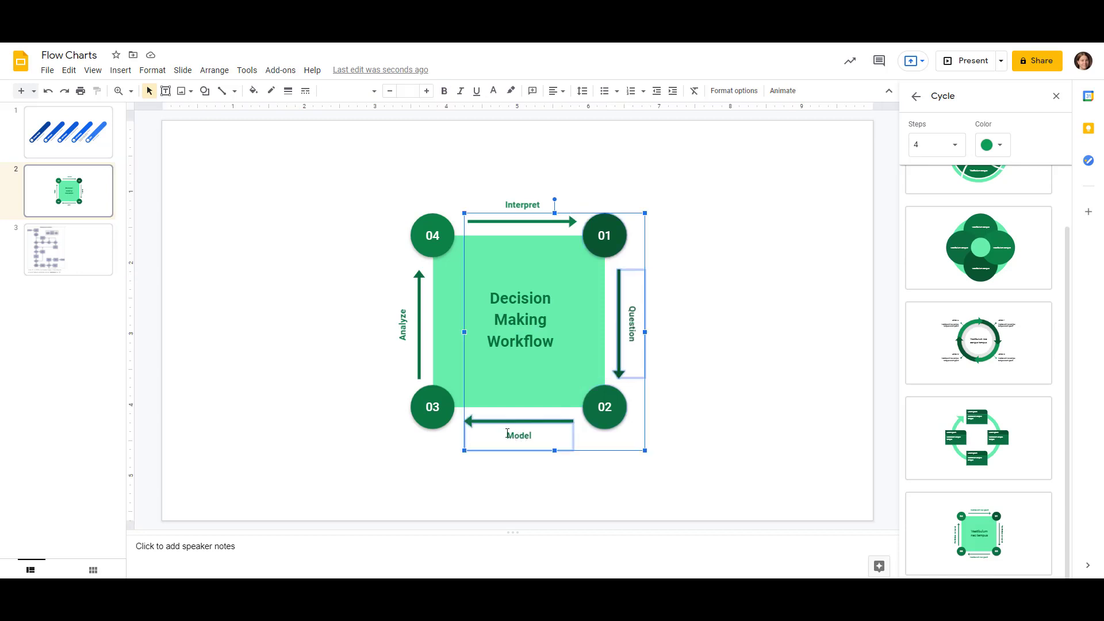
{"action": "left_click", "coordinate": [396, 326], "text": "shift"}
{"action": "left_click", "coordinate": [510, 205], "text": "shift"}
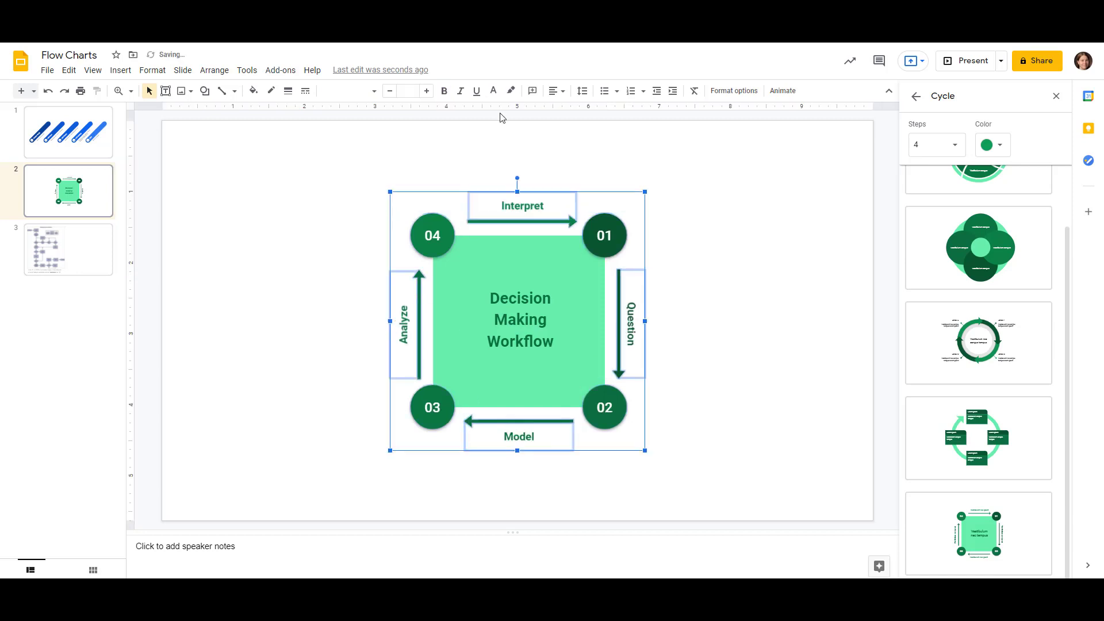
{"action": "left_click", "coordinate": [791, 293]}
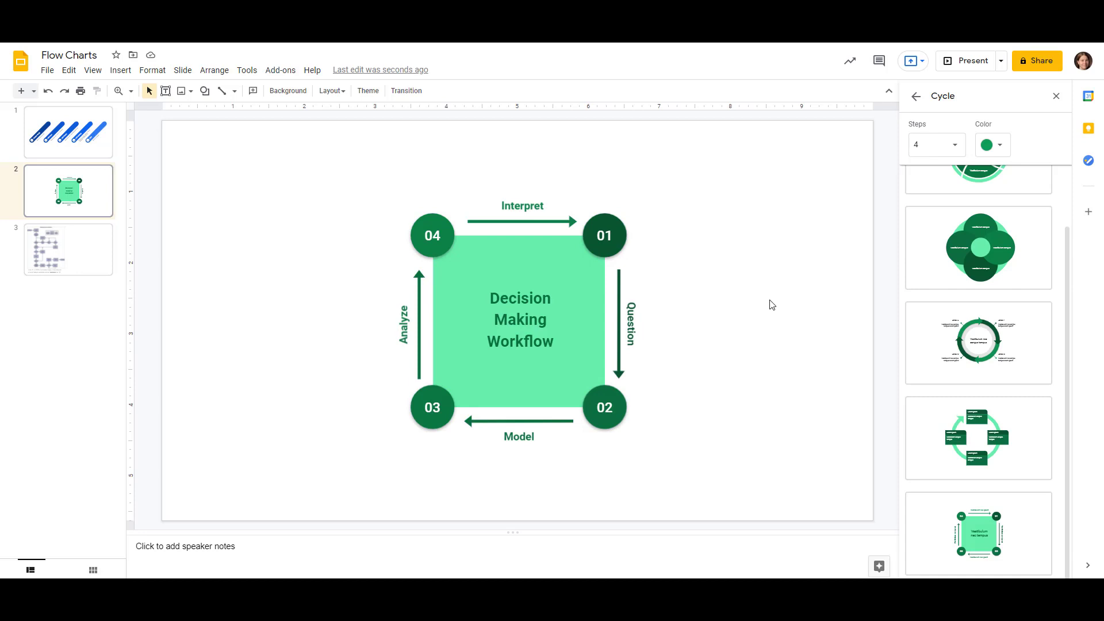
{"action": "left_click", "coordinate": [91, 257]}
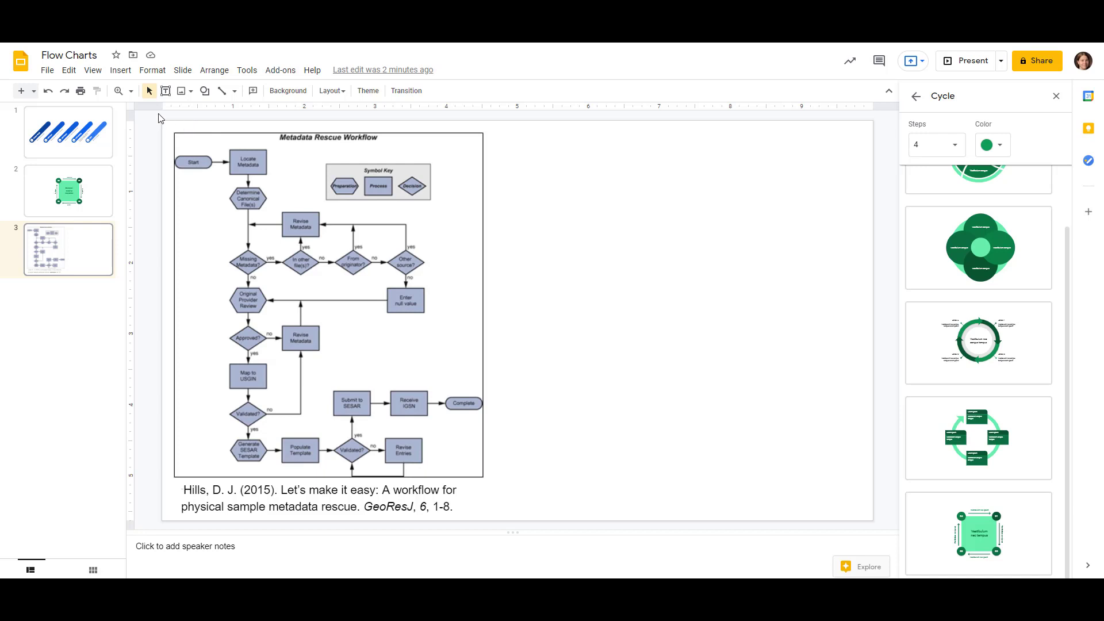
{"action": "left_click", "coordinate": [121, 70]}
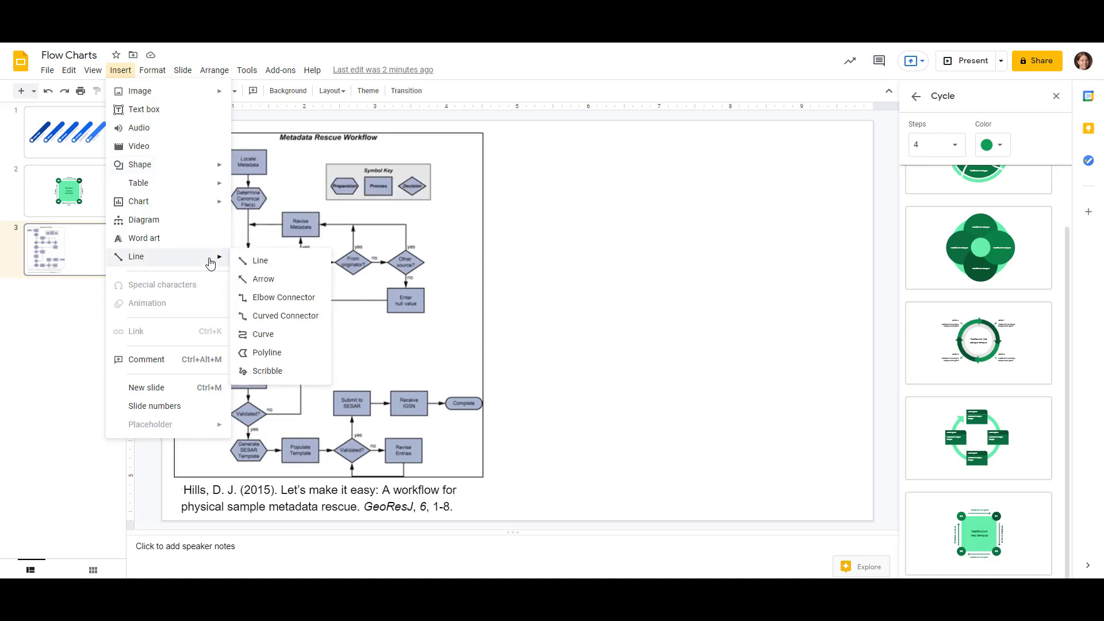
{"action": "mouse_move", "coordinate": [137, 256]}
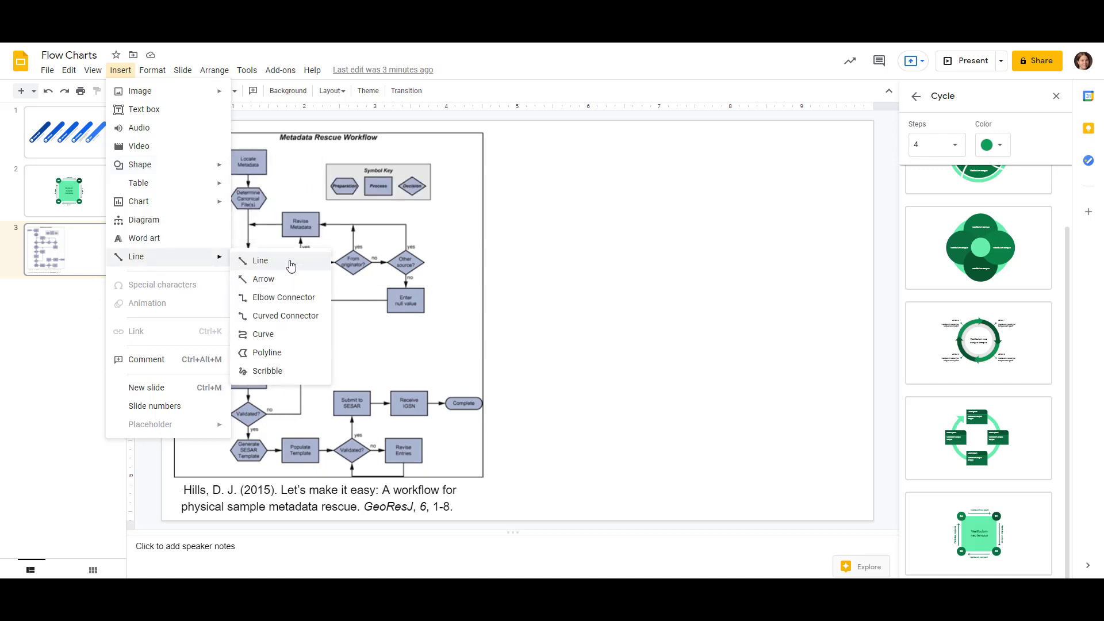
{"action": "left_click", "coordinate": [512, 304]}
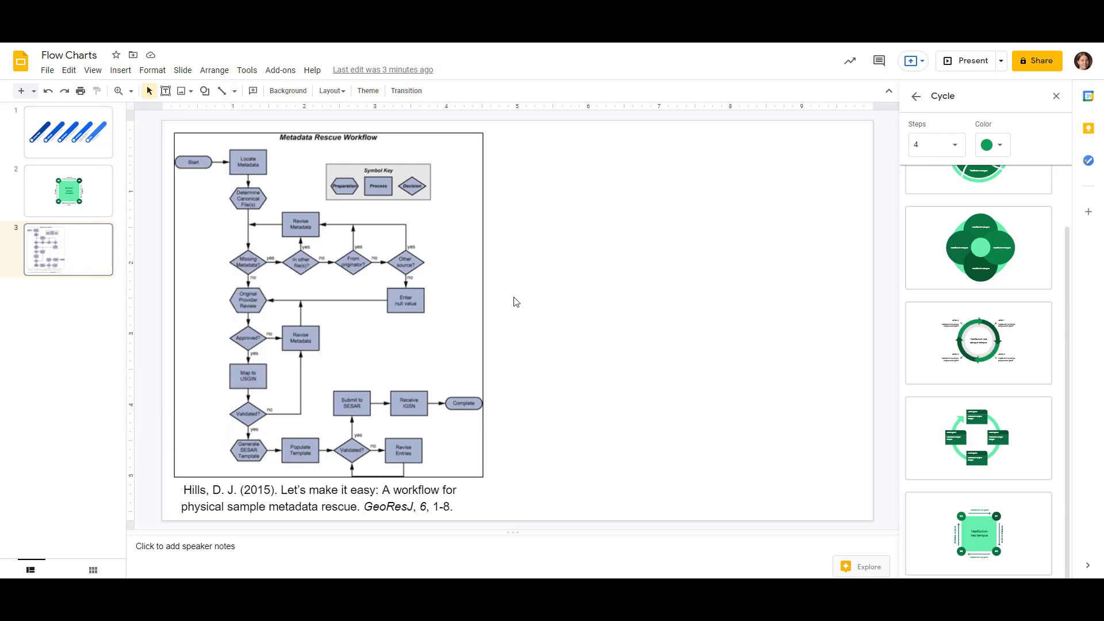